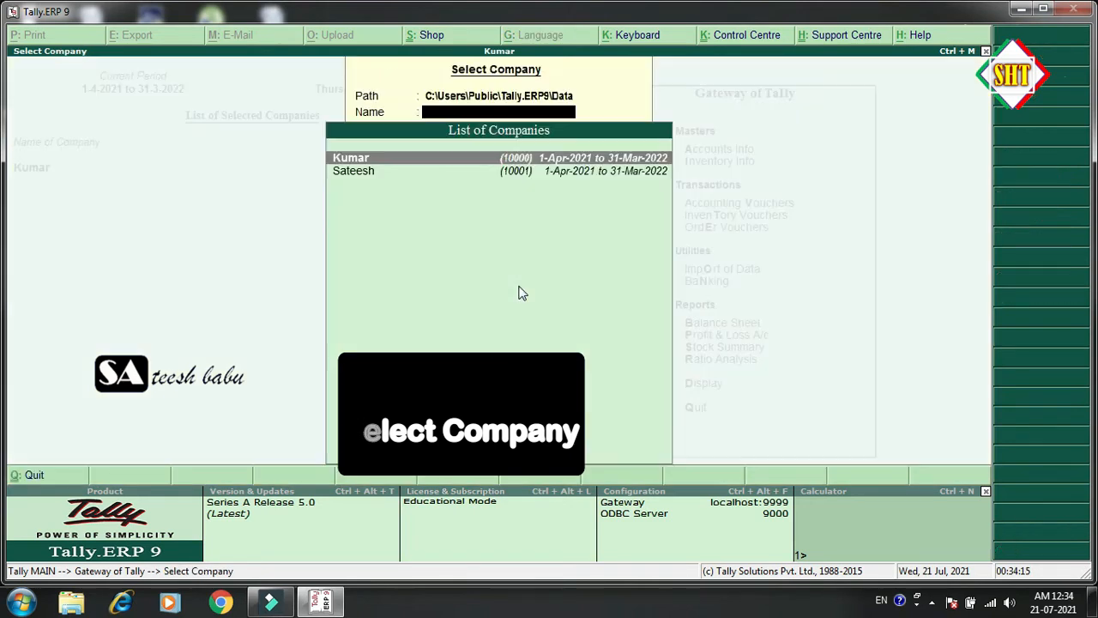
- Load the second company in the list of companies alongside the one already open
key("Down")
key("Up")
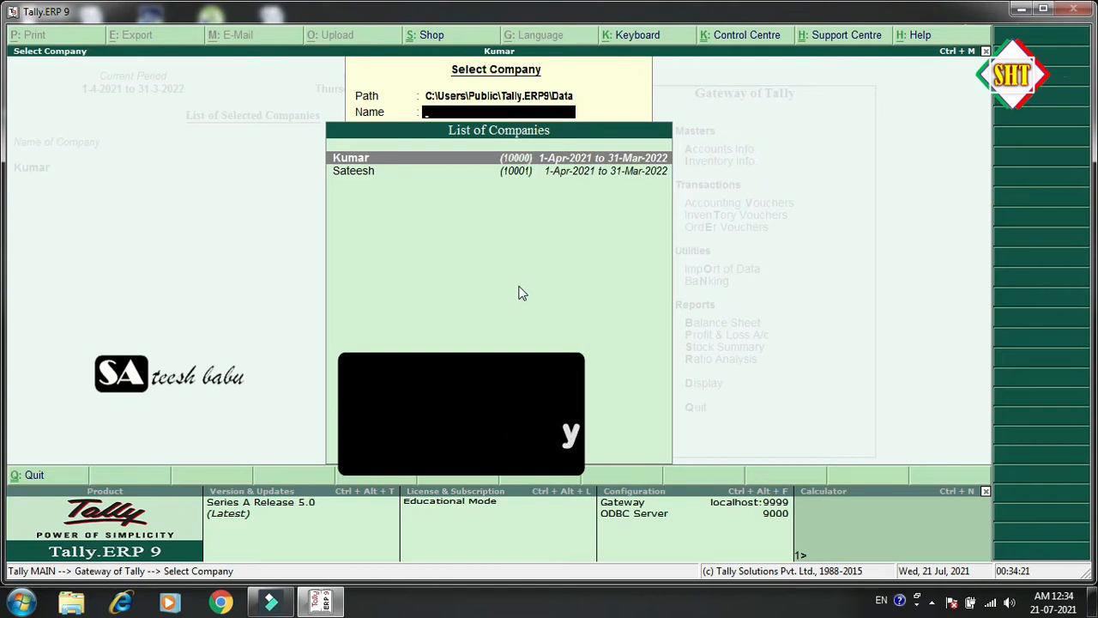
key("Down")
key("Up")
key("Down")
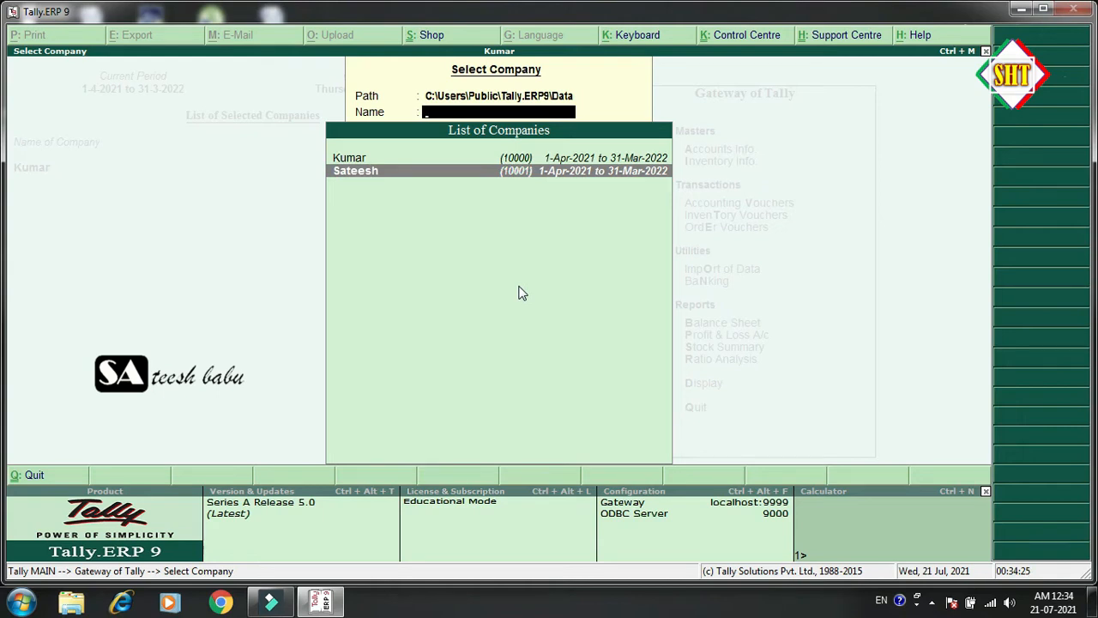
key("Return")
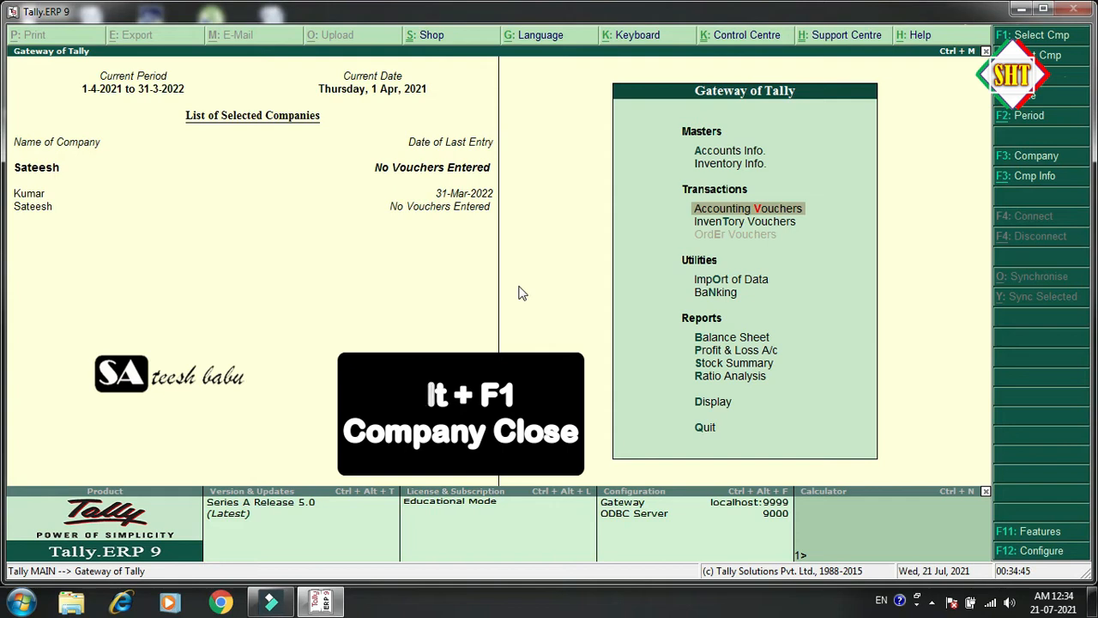
- Shut the second company so that only the first company stays loaded
key("alt+F1")
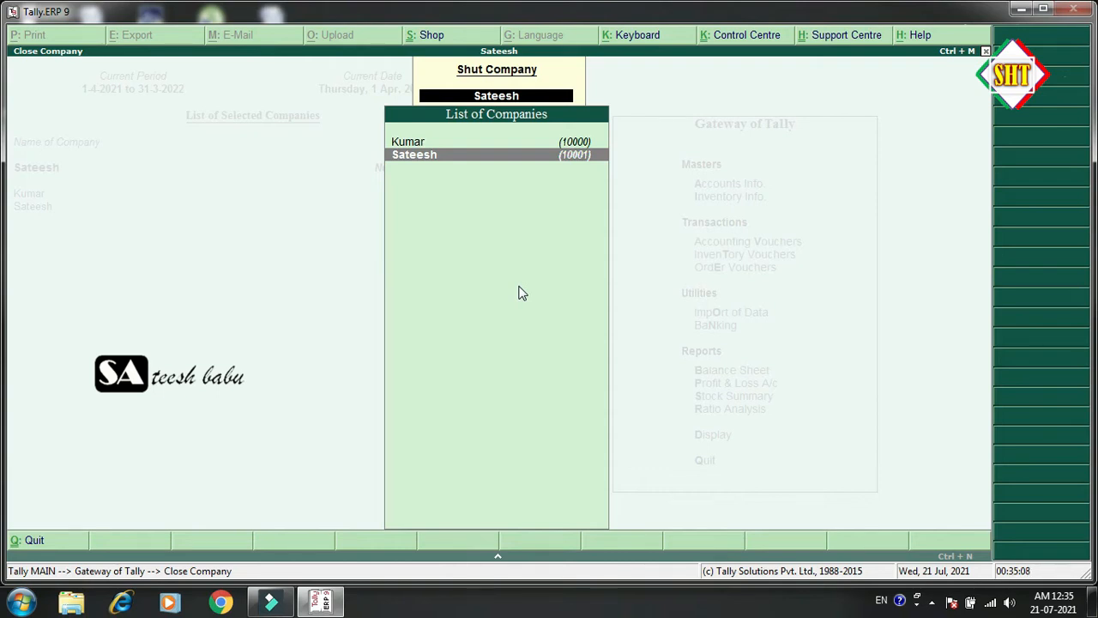
key("Return")
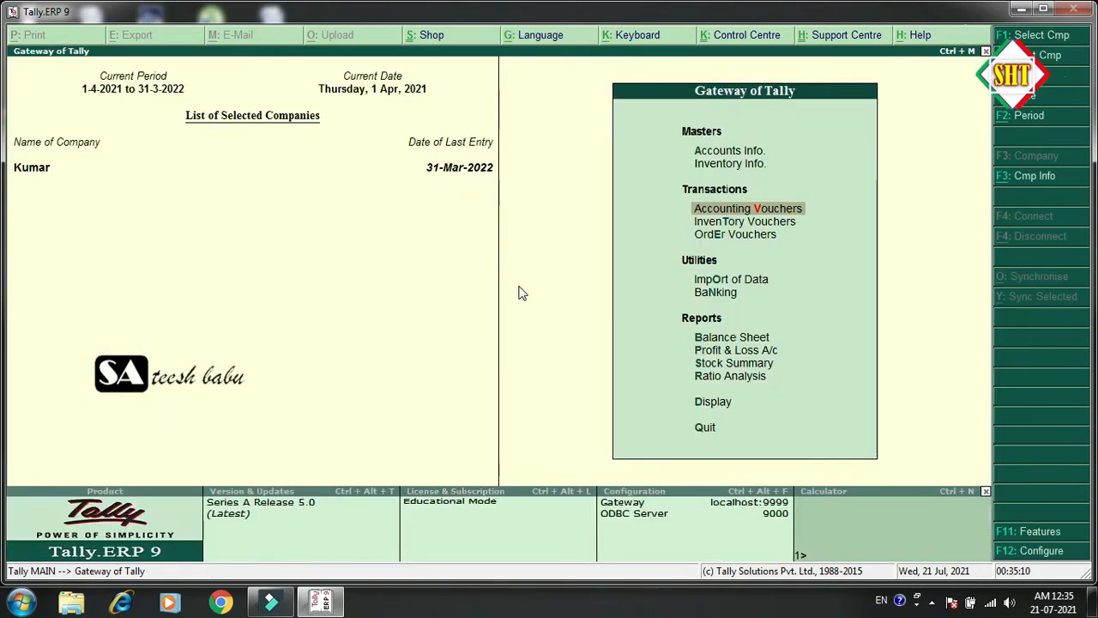
- View the current date setting and the From/To financial period setting, closing each one without entering a value
key("F2")
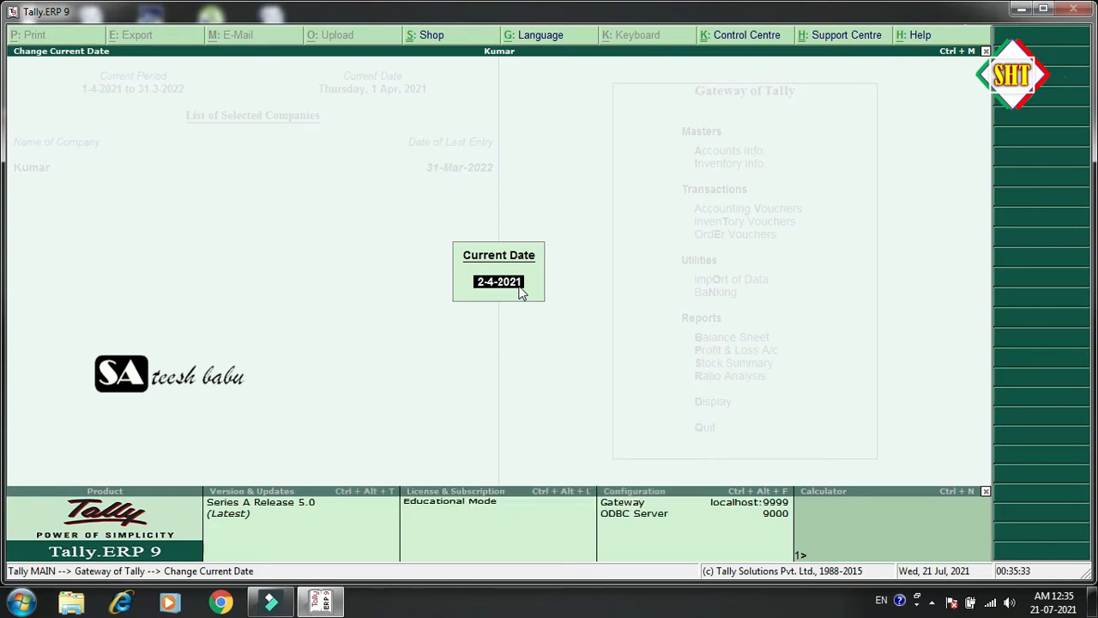
key("Escape")
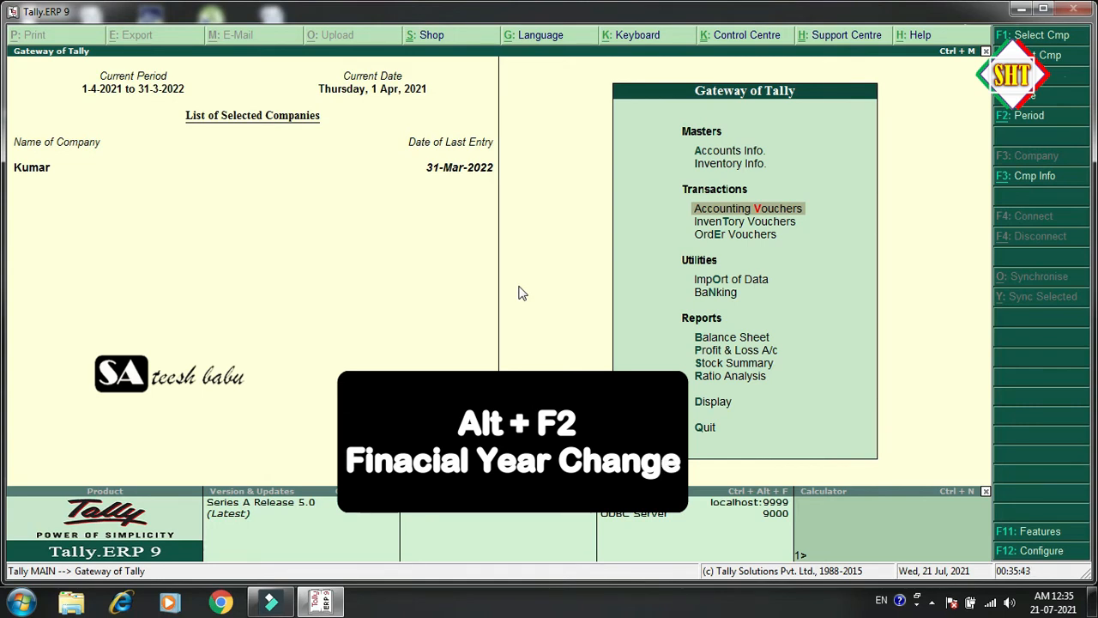
key("alt+F2")
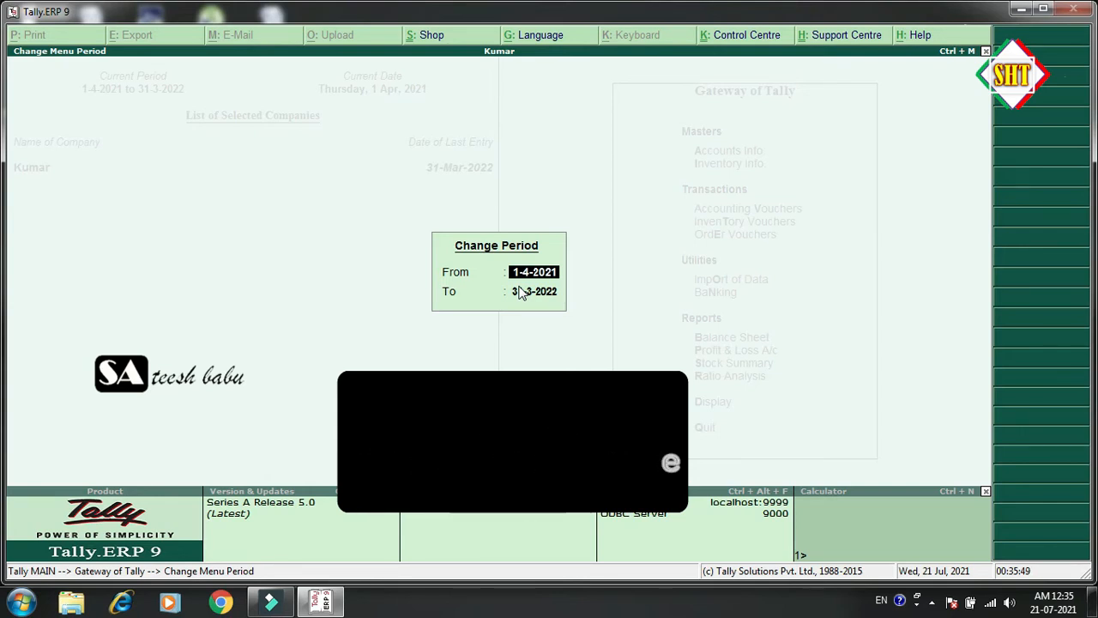
key("Escape")
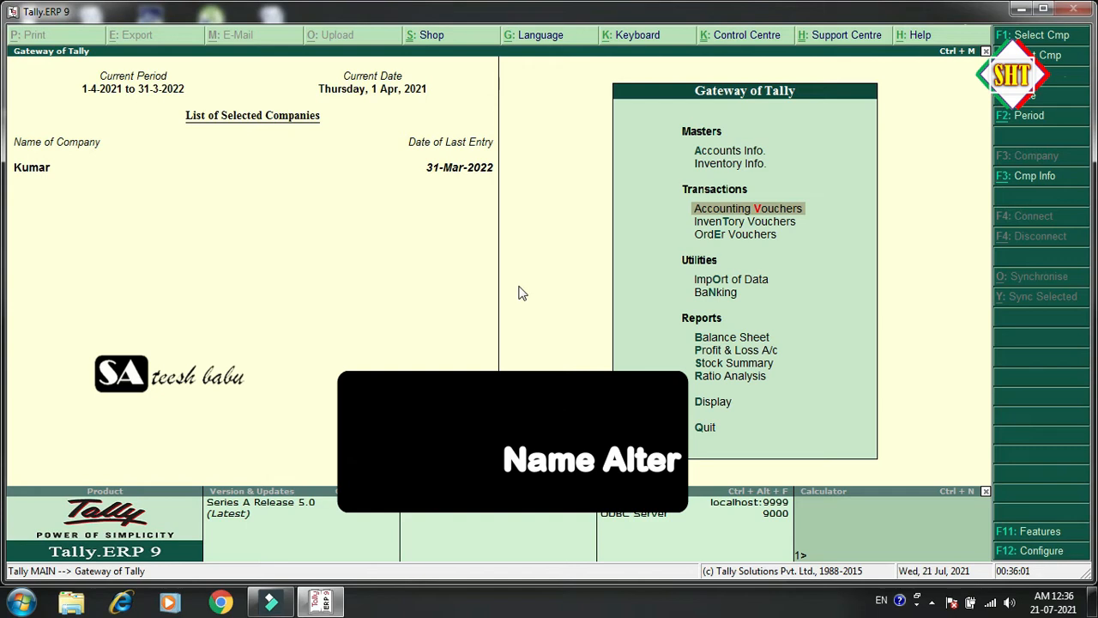
- Open the loaded company's alteration form from the company information options
key("alt+F3")
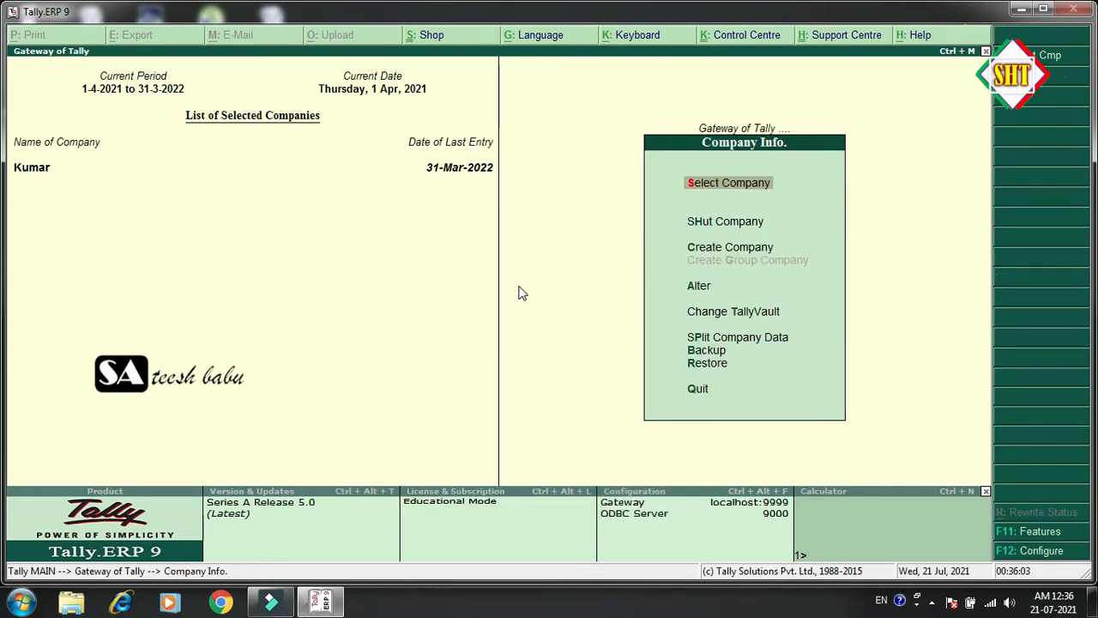
key("Down")
key("Down")
key("Down")
key("F1")
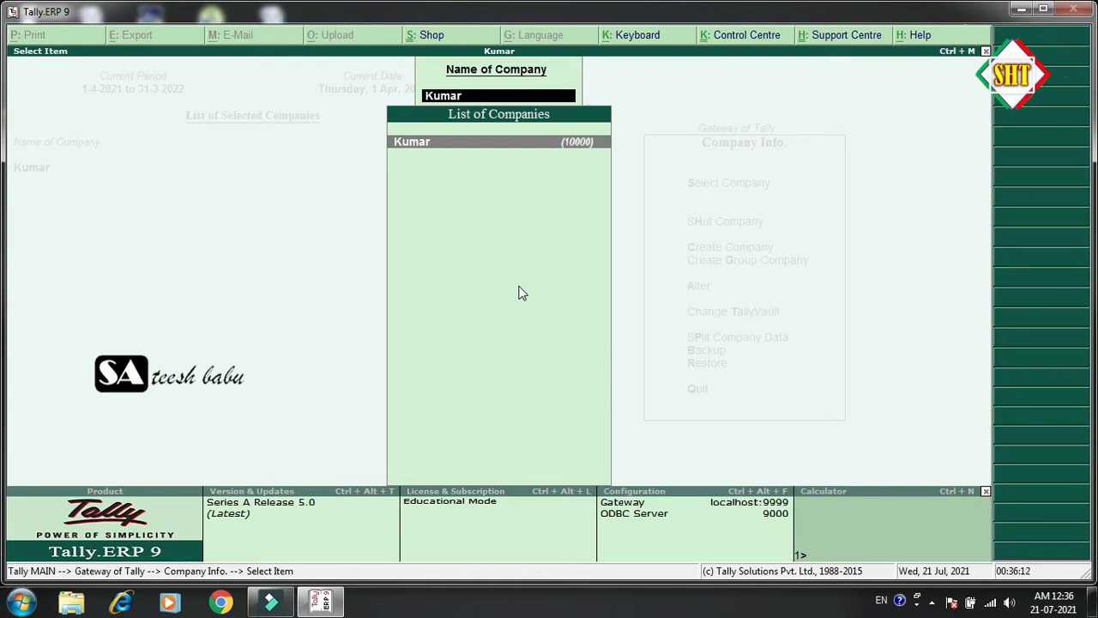
key("Return")
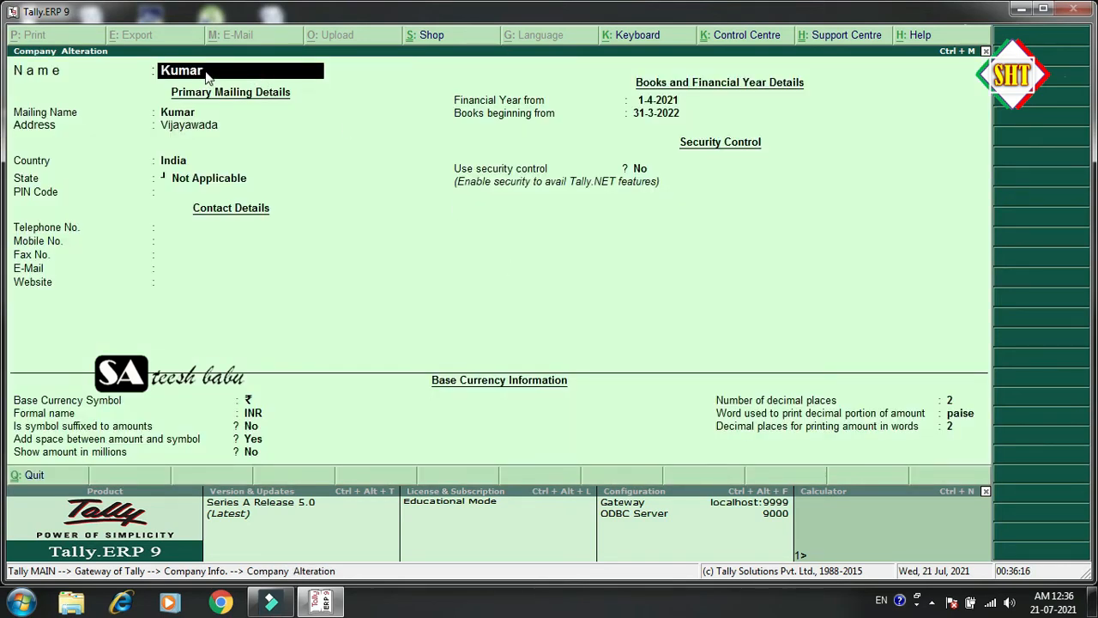
- Rename the company to Ratna, including its mailing name, and accept the remaining company details as they are
type("Ra")
key("Return")
key("Return")
key("Return")
key("Return")
key("Return")
key("Return")
key("Return")
key("Return")
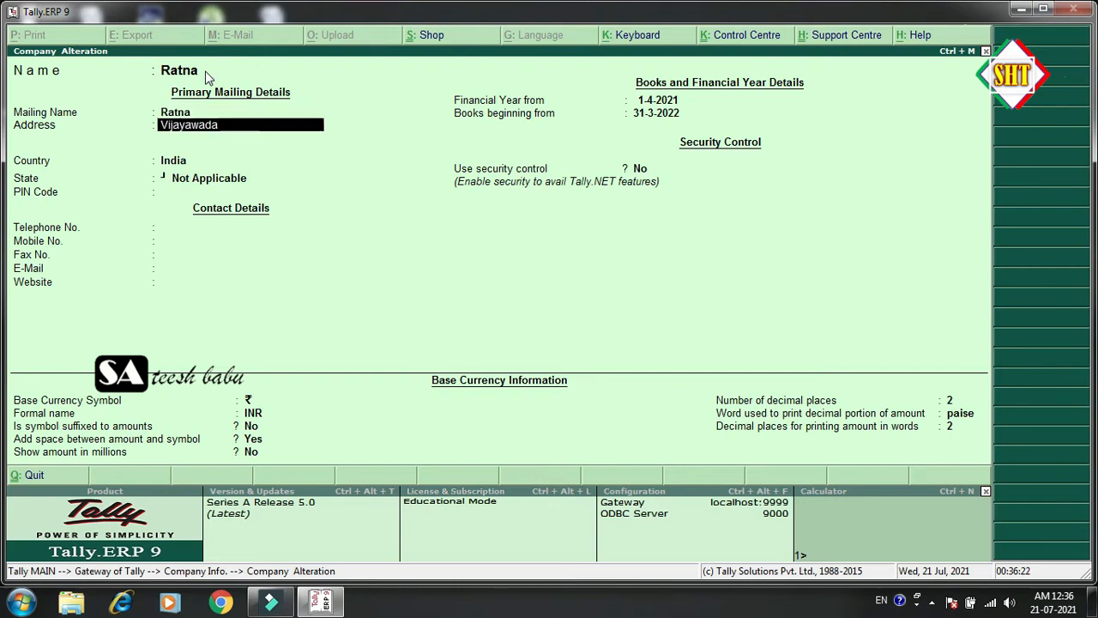
key("Return")
key("Return")
key("Return")
key("Return")
key("Return")
key("Return")
key("Return")
key("Return")
key("Return")
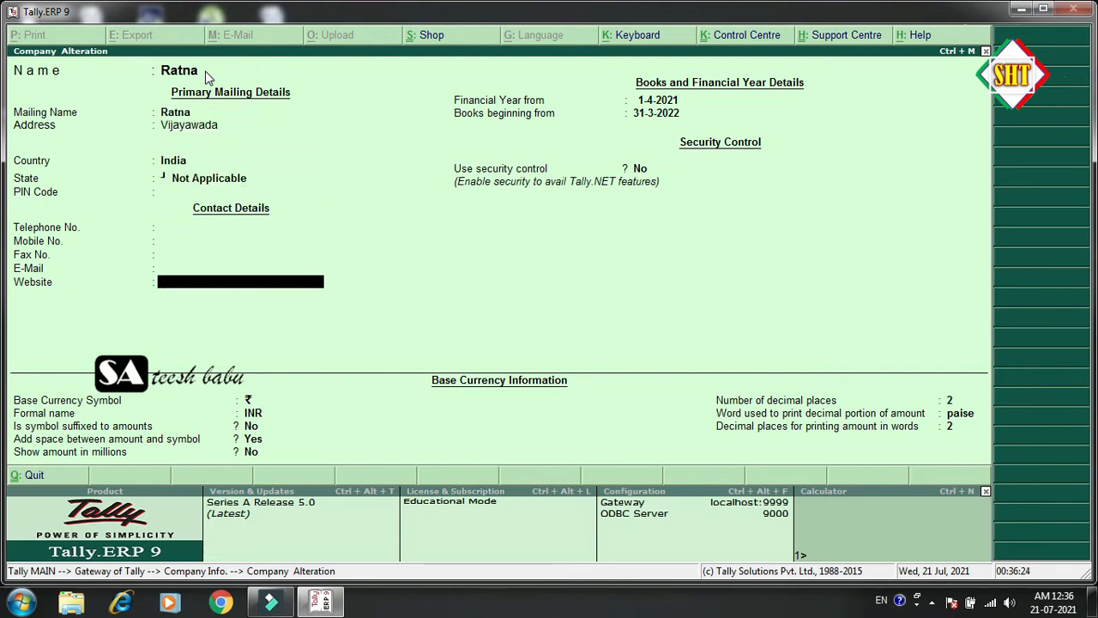
key("Return")
key("Return")
key("Return")
key("Return")
key("Return")
key("Return")
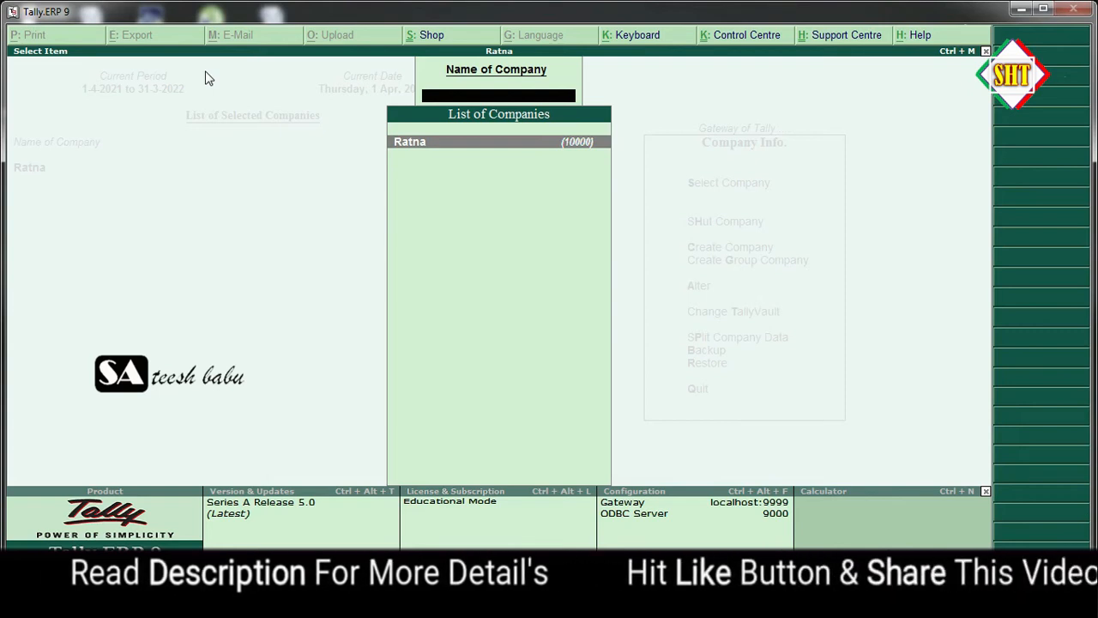
- Check the renamed company's alteration form and return to the Gateway of Tally
key("Return")
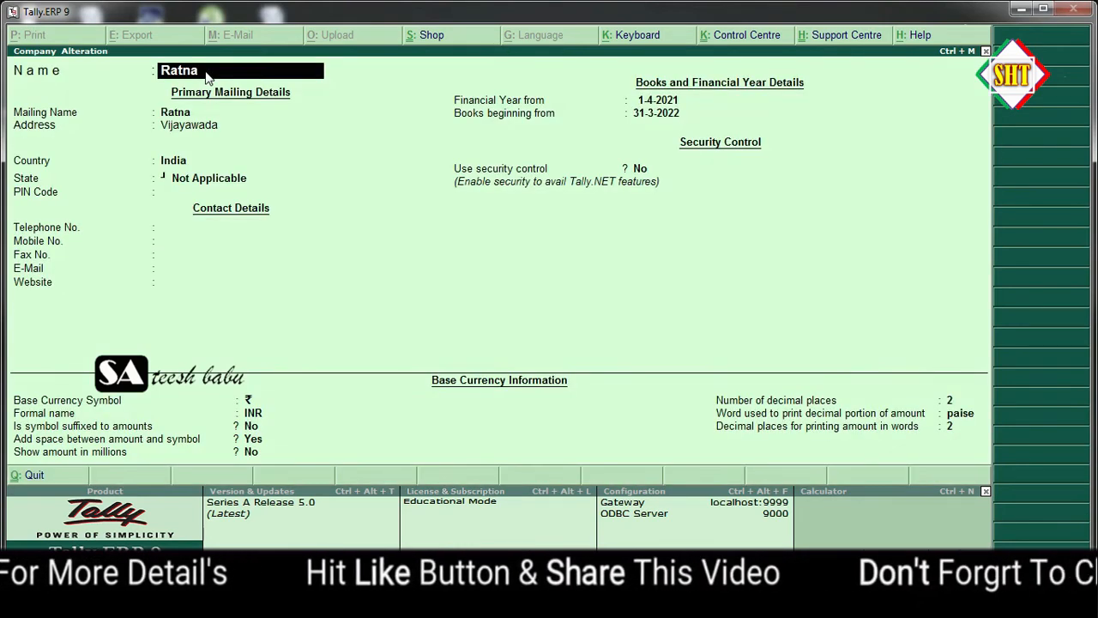
key("Escape")
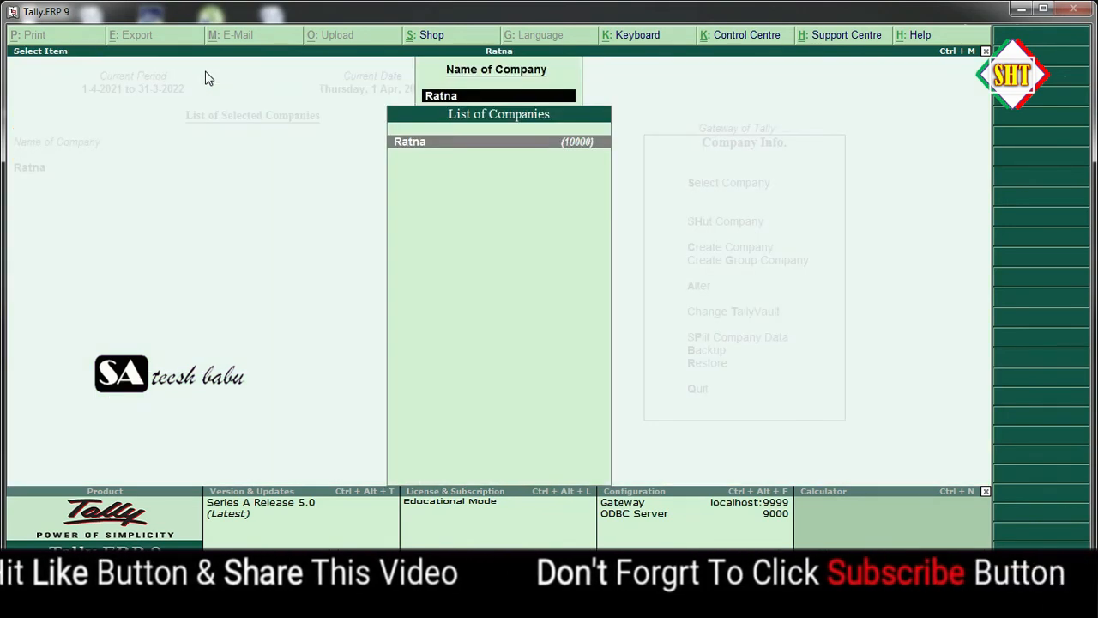
key("Escape")
key("Escape")
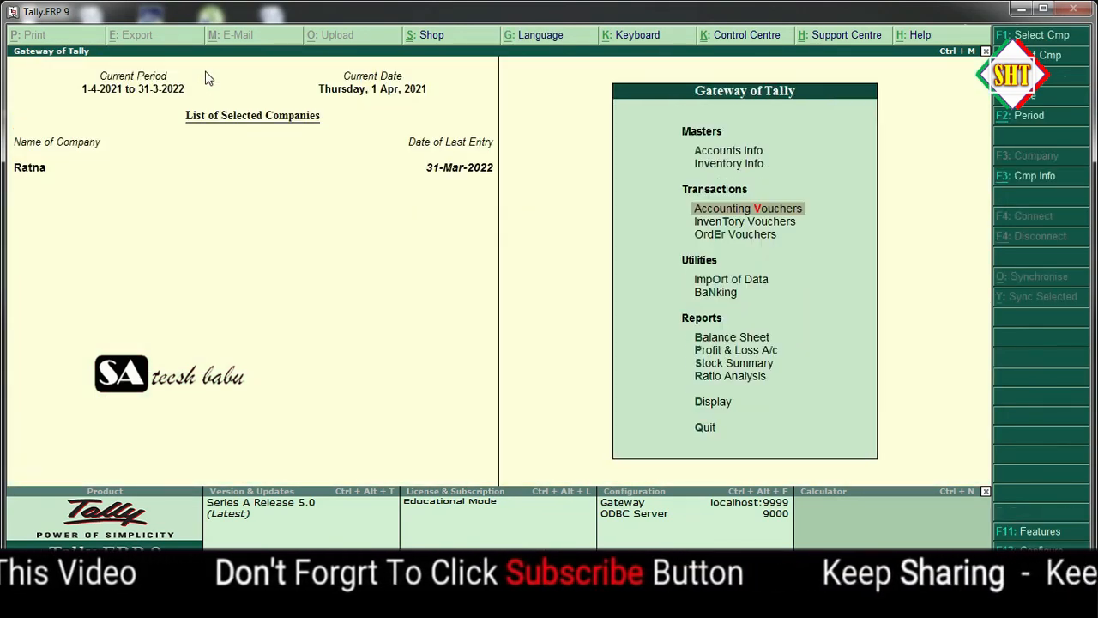
- View the creation screens for the Contra, Purchase Order, Payment and Sales Order vouchers in turn
key("F4")
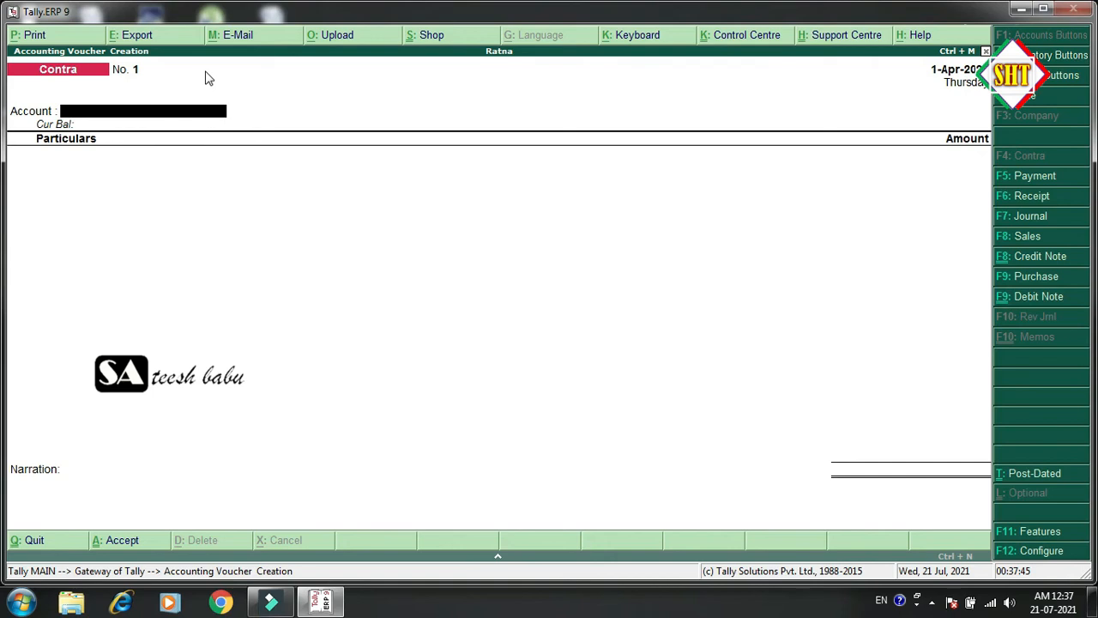
key("alt+F4")
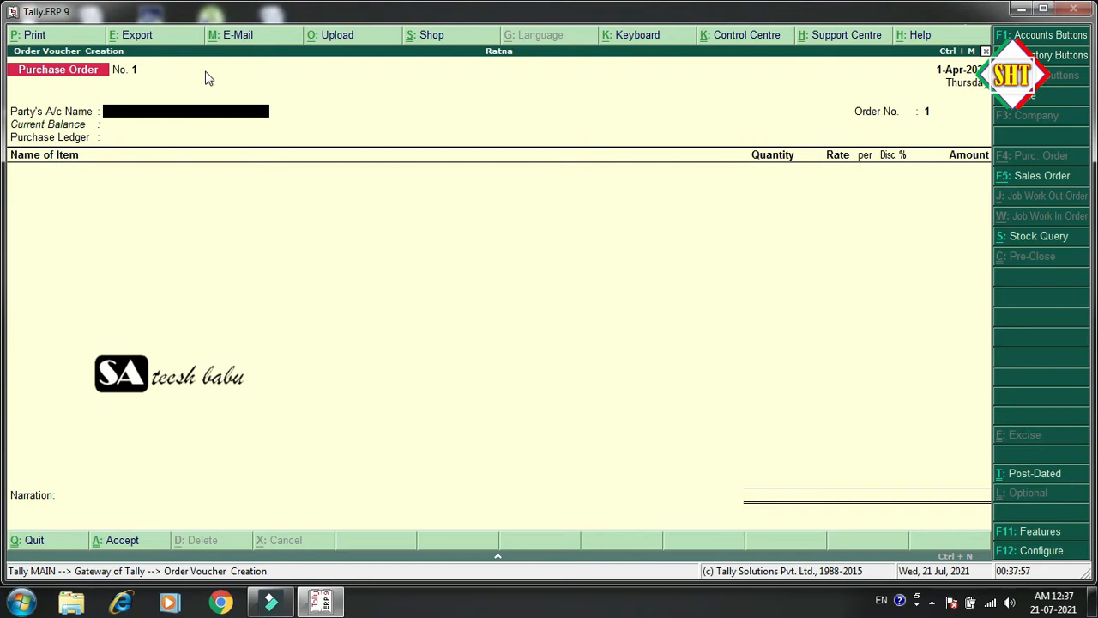
key("F5")
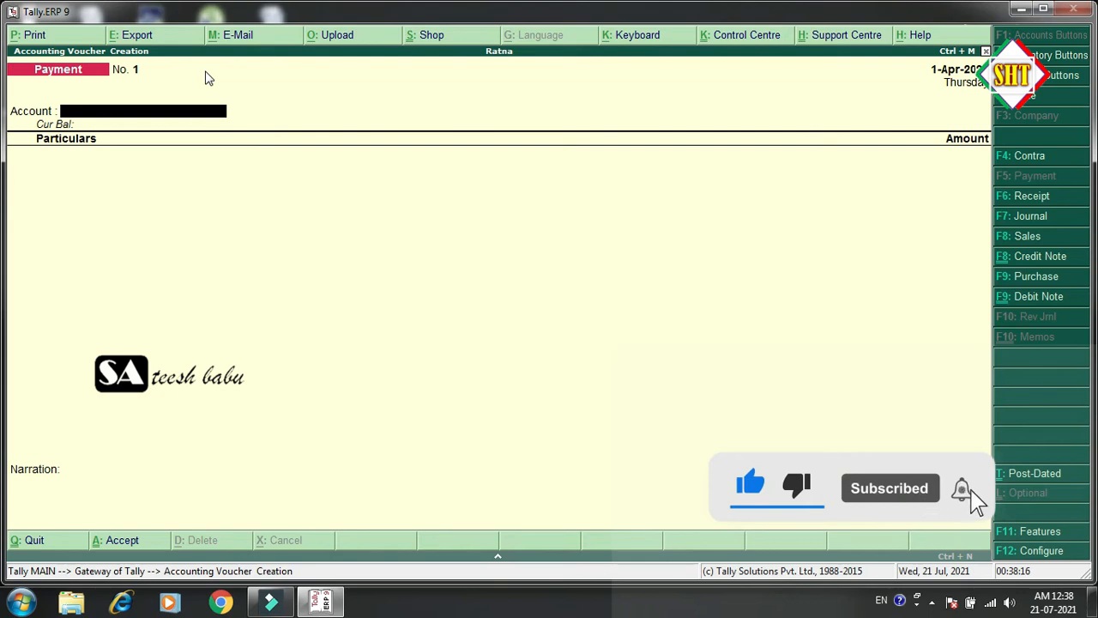
key("alt+F5")
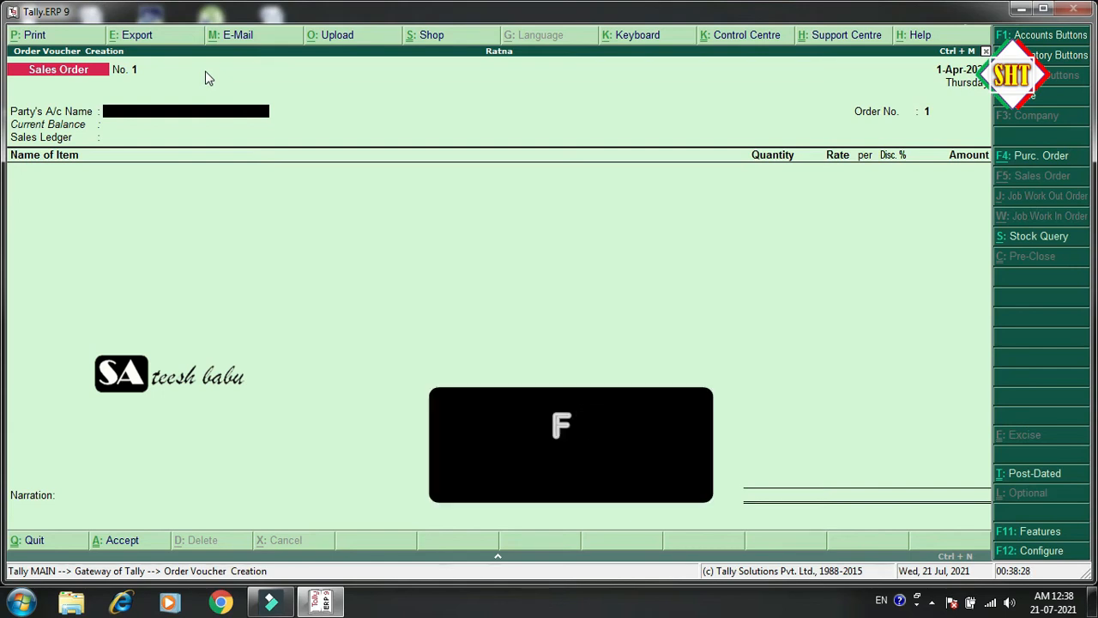
- View the creation screens for the Receipt, Journal, Sales and Credit Note vouchers and return to the Gateway of Tally
key("F6")
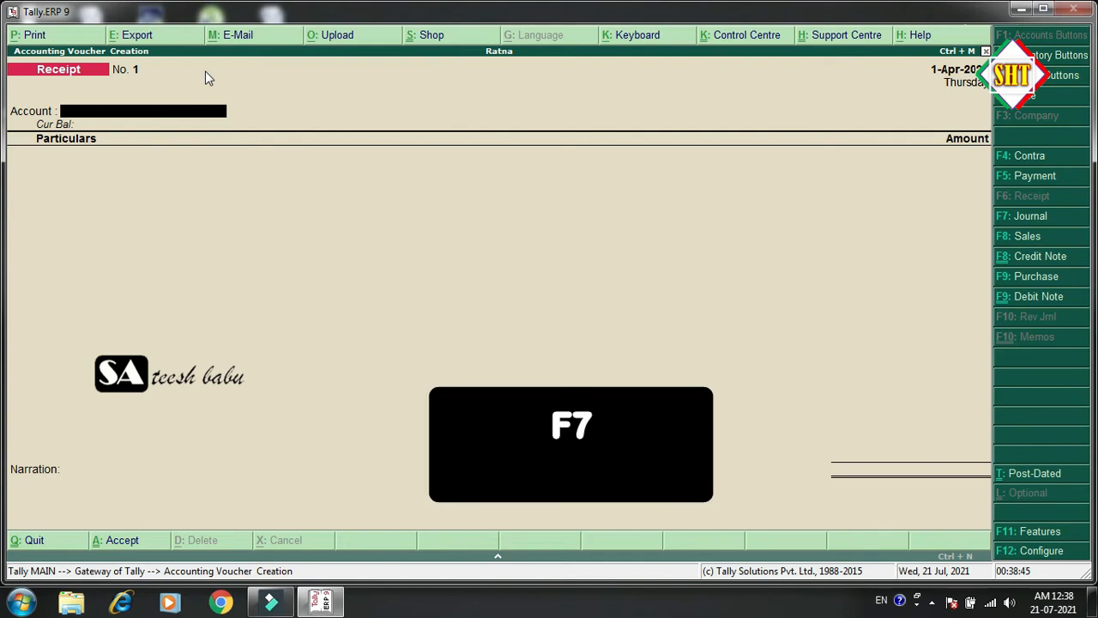
key("F7")
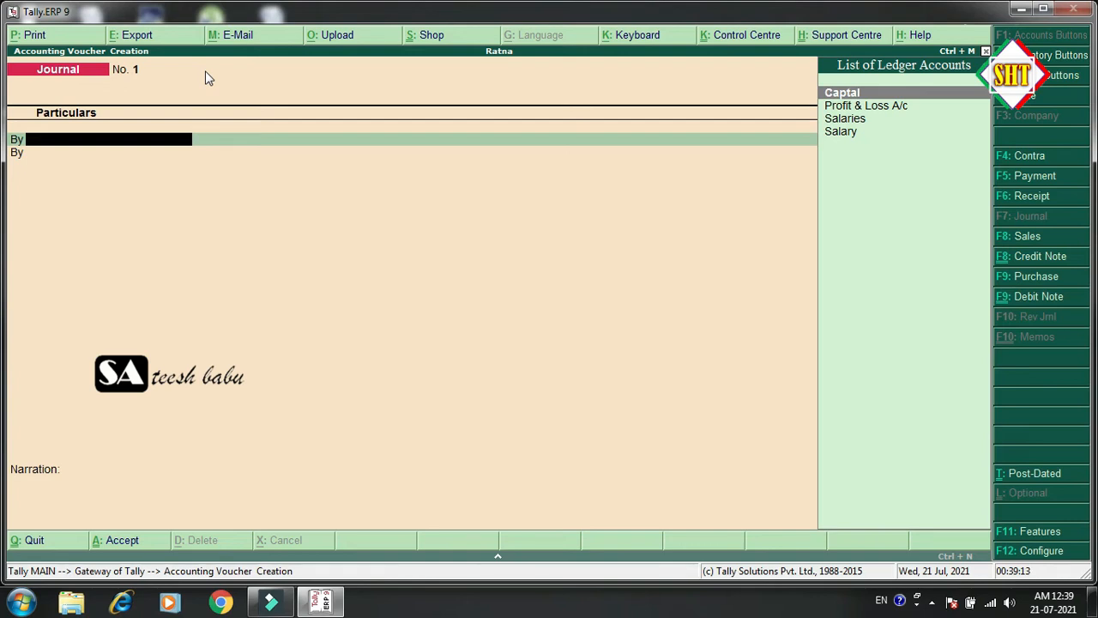
key("F8")
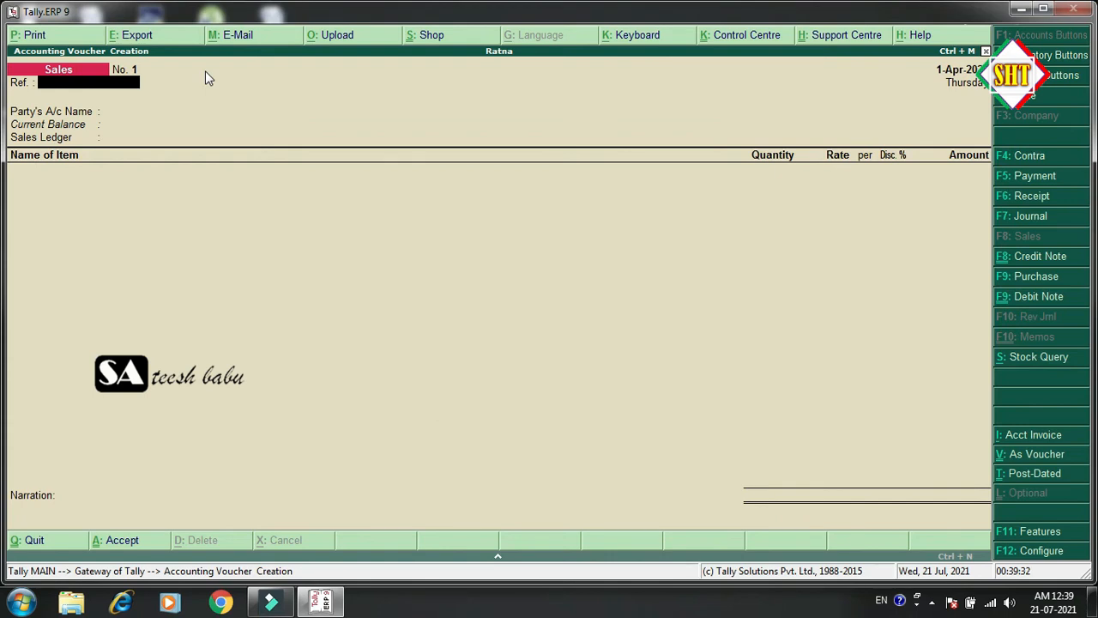
key("ctrl+F8")
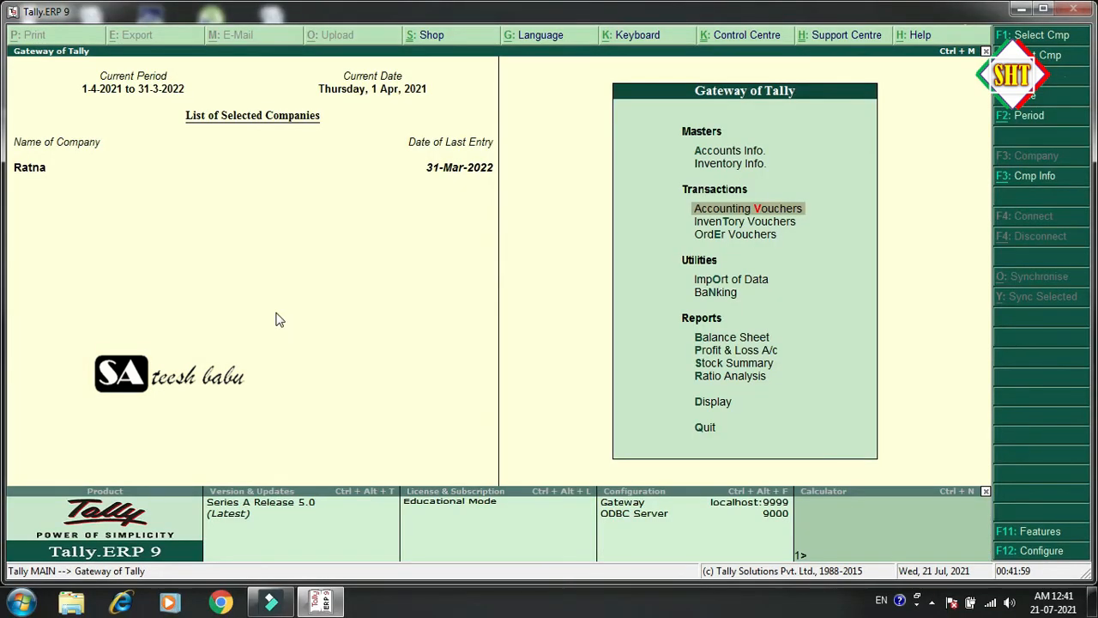
- Review the company's Accounting, Inventory, and Statutory and Taxation feature settings, and return to the Gateway of Tally
key("F11")
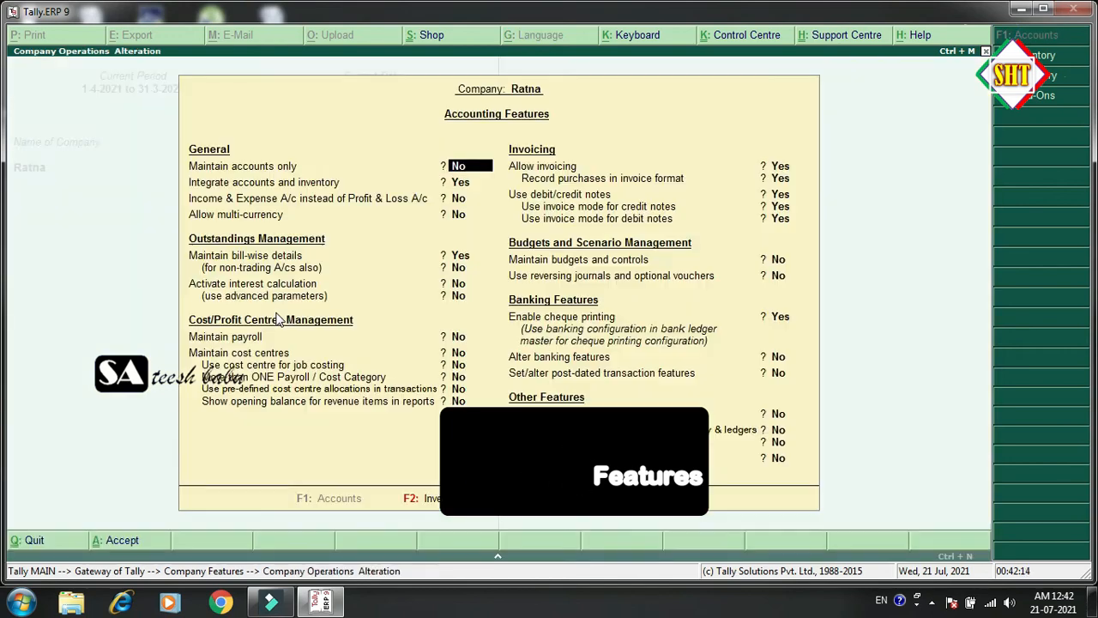
key("Return")
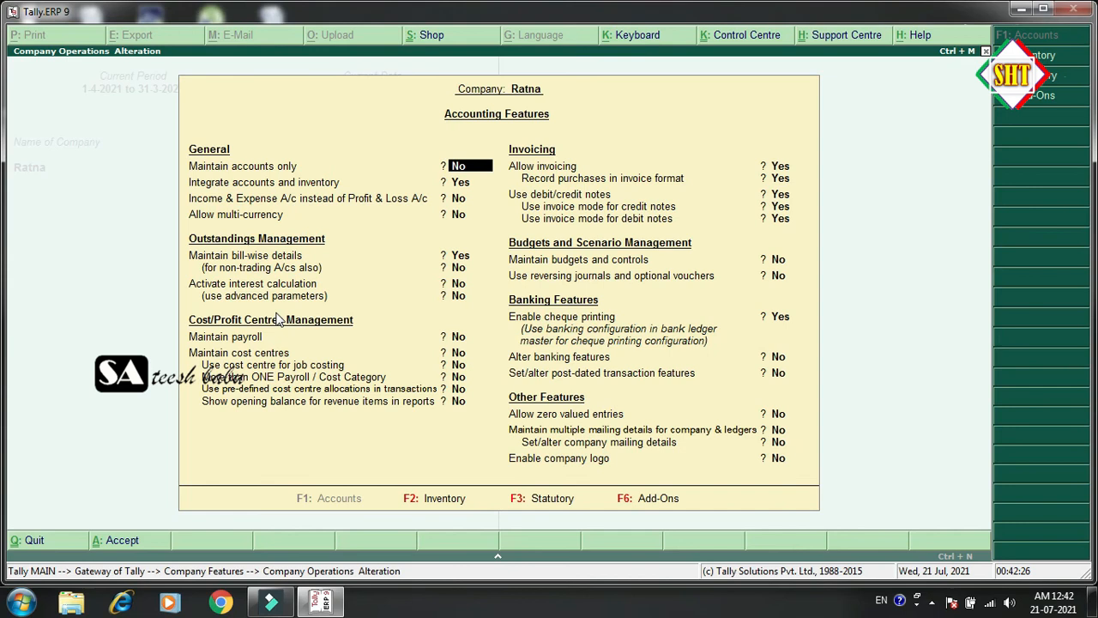
key("F2")
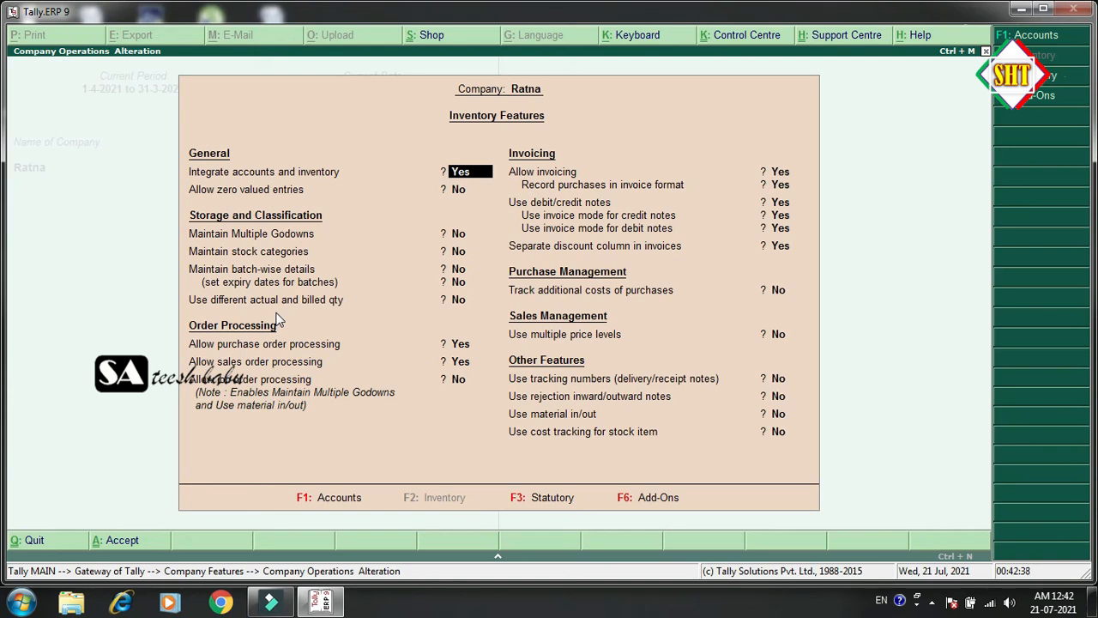
key("F3")
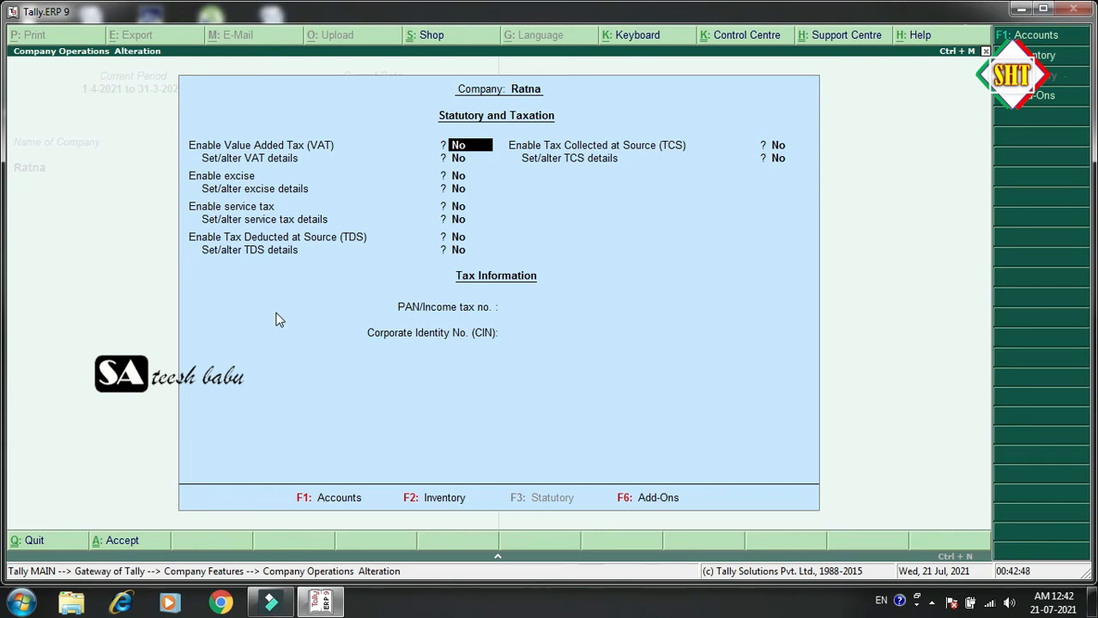
key("Escape")
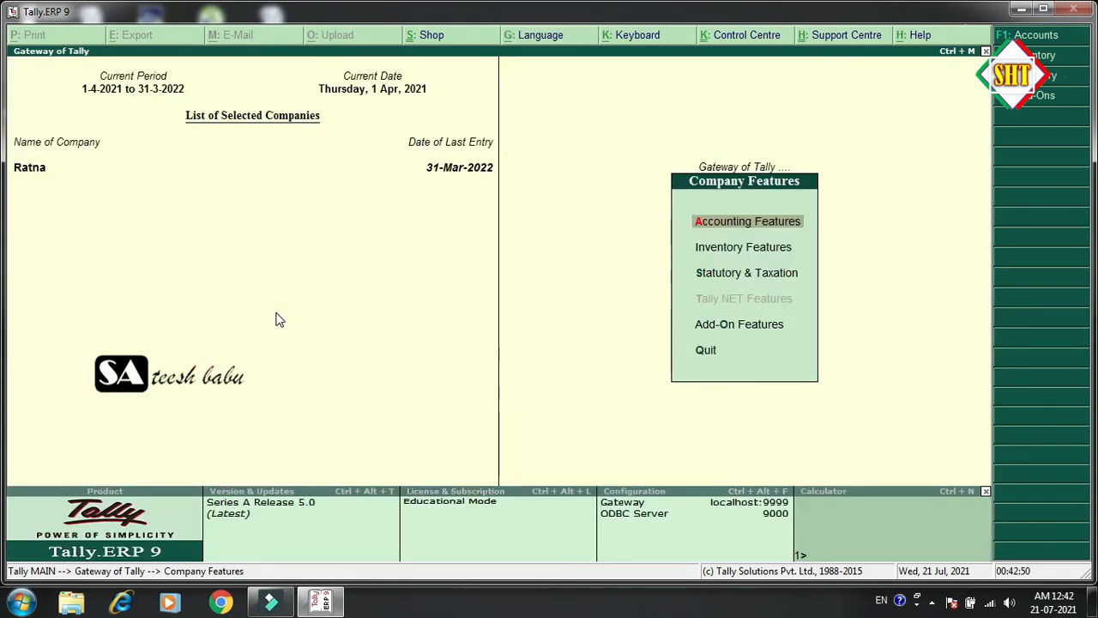
key("Escape")
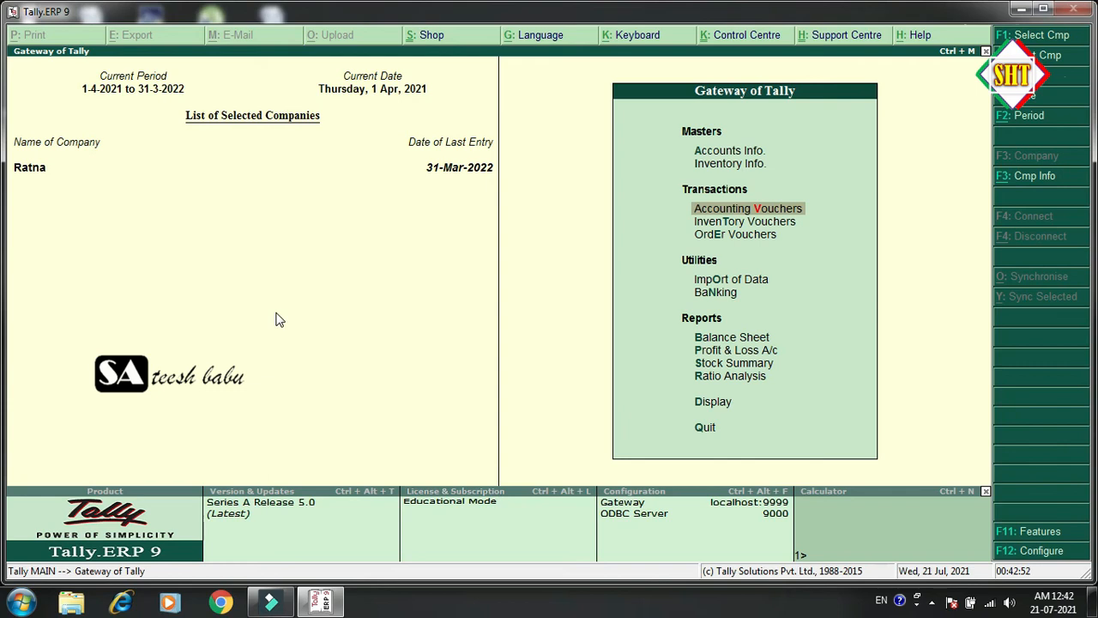
- View the Stock Journal voucher creation screen and return to the Gateway of Tally
key("alt+F7")
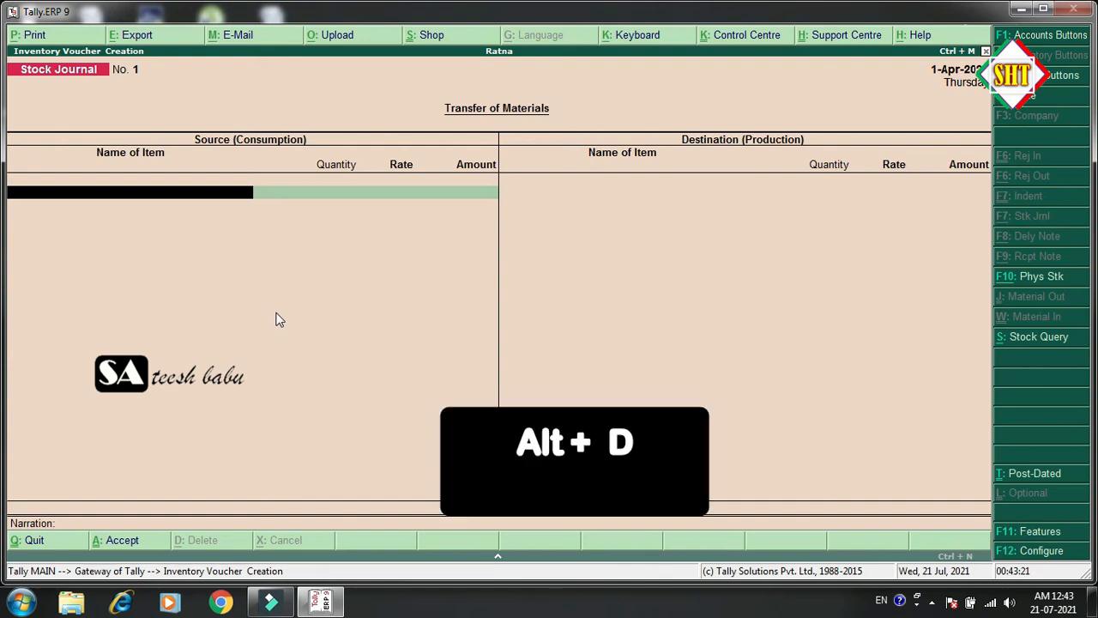
key("alt+d")
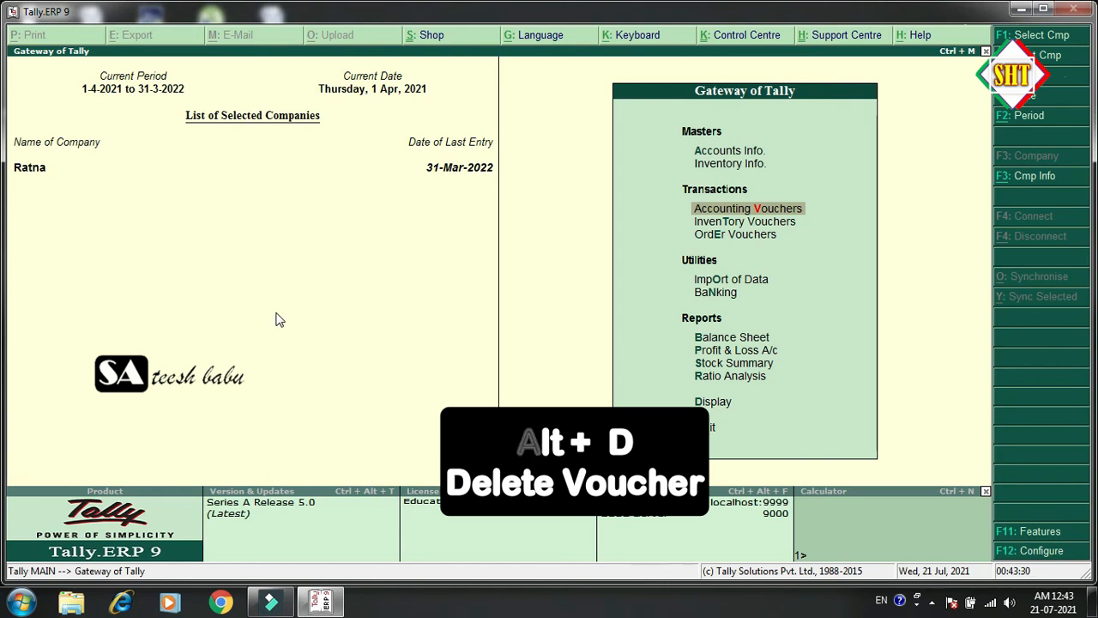
- Open the Salary payment voucher No. 2 dated 31-Mar-2022 from the Day Book and delete it
key("Up")
key("Up")
key("Return")
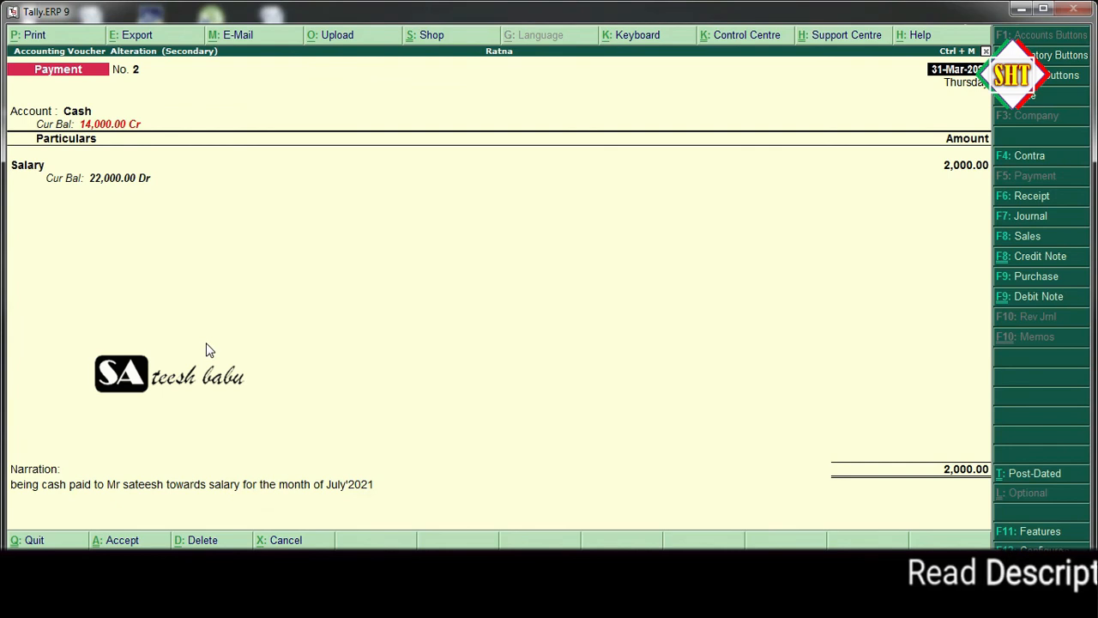
key("alt+d")
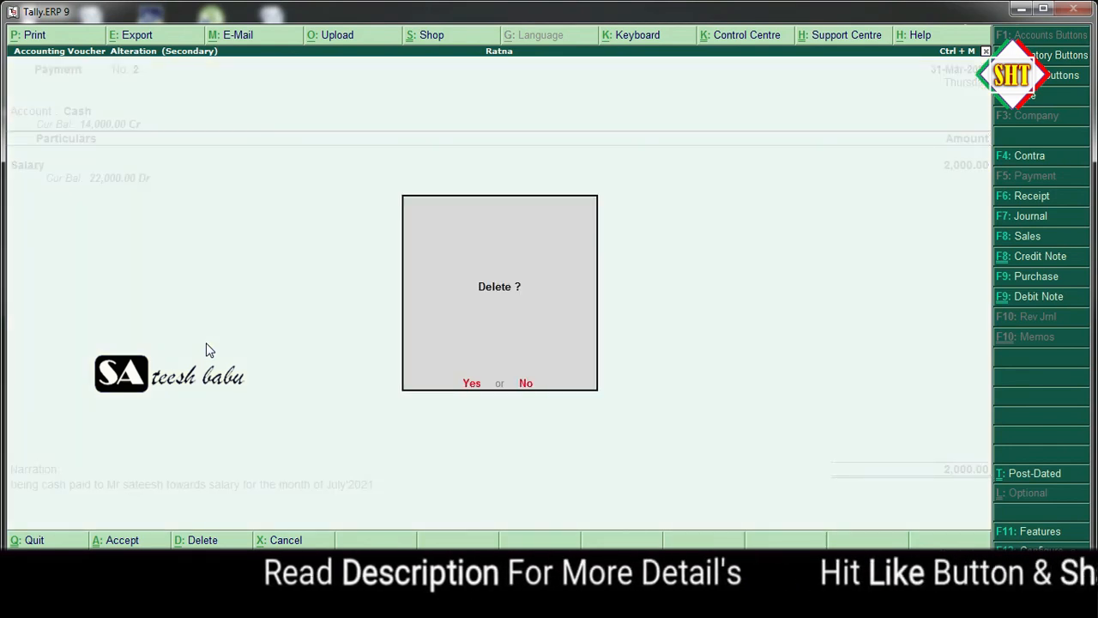
key("y")
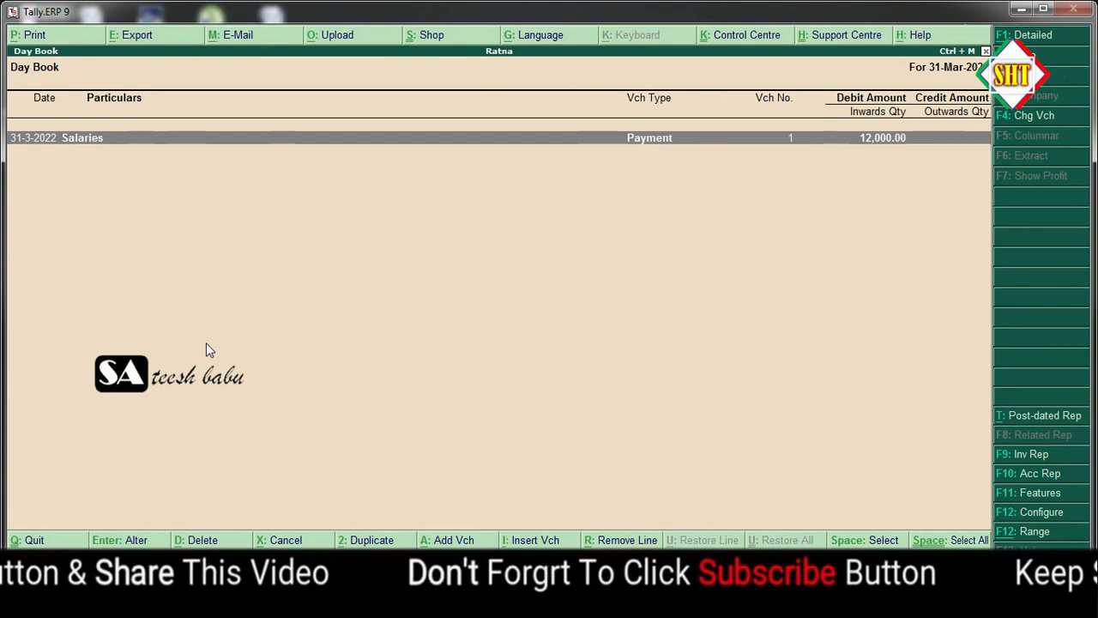
- Open the Salaries payment voucher No. 1 from the Day Book and delete it
key("Return")
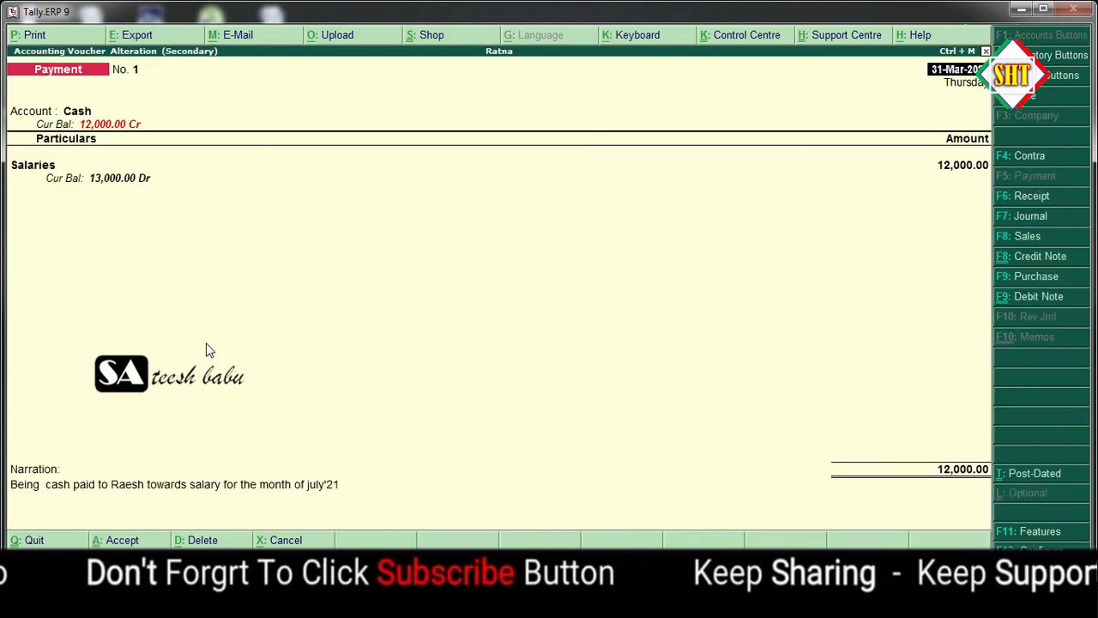
key("alt+d")
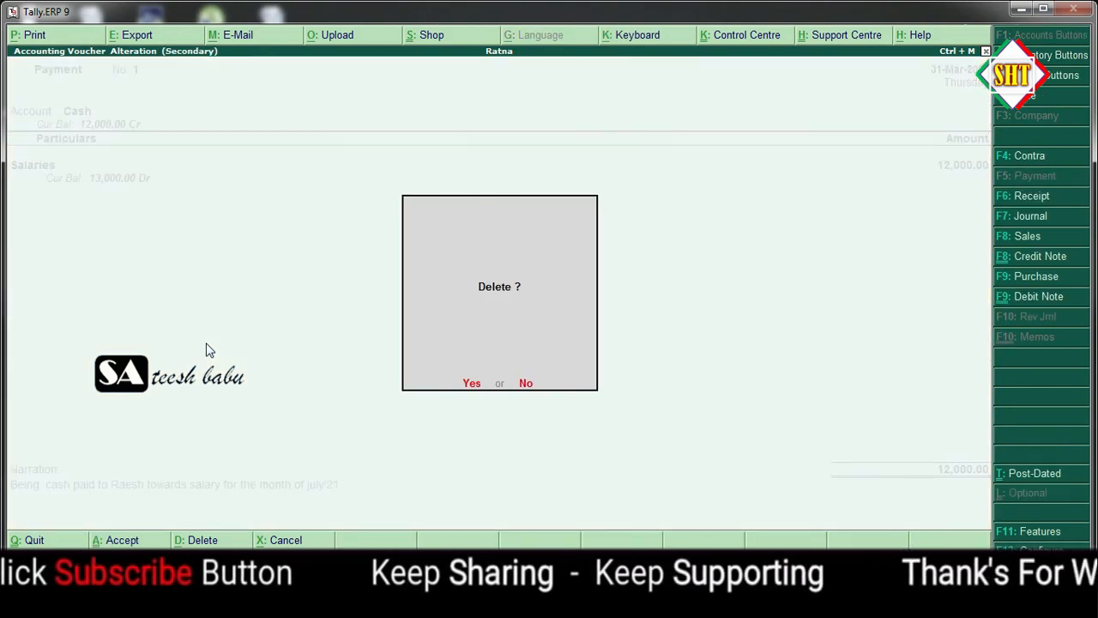
key("y")
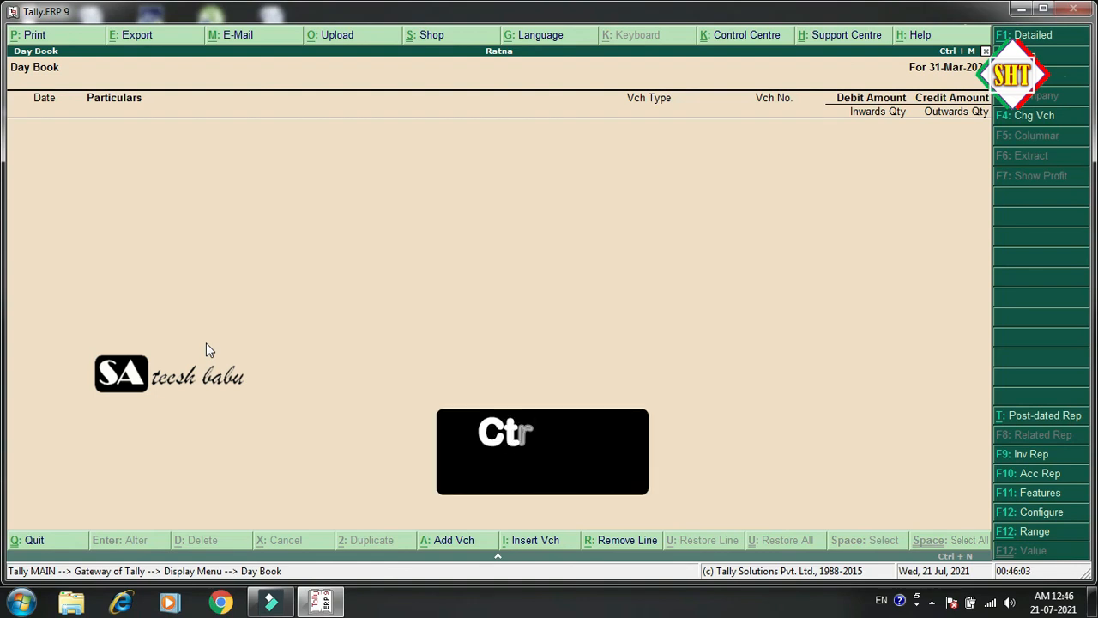
- Leave the Day Book, activate the calculator and compute 1*2
key("ctrl+n")
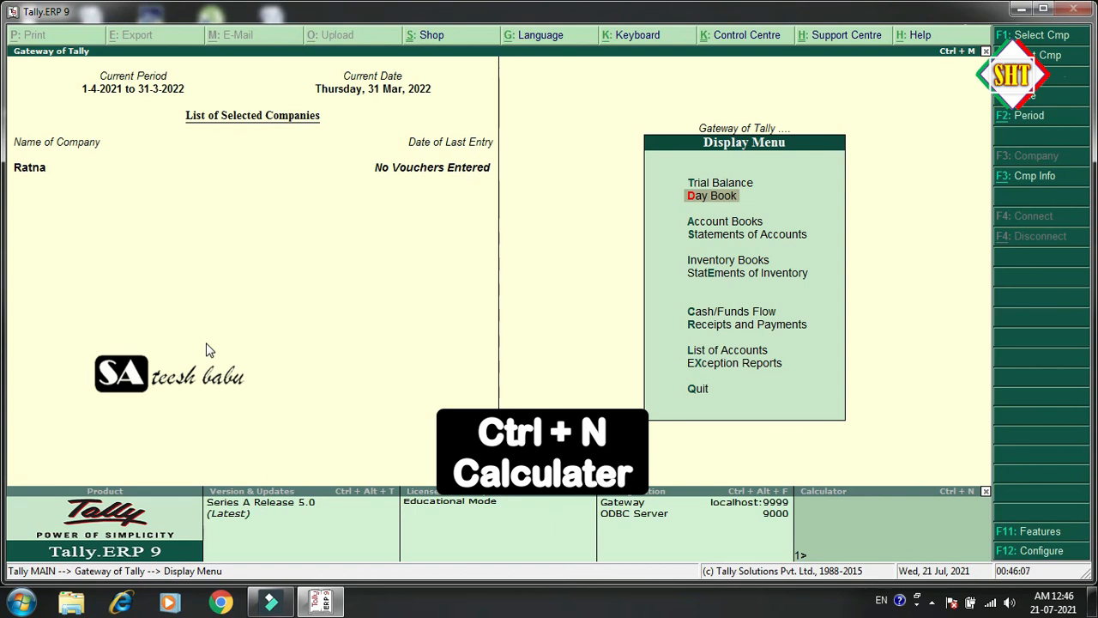
key("ctrl+n")
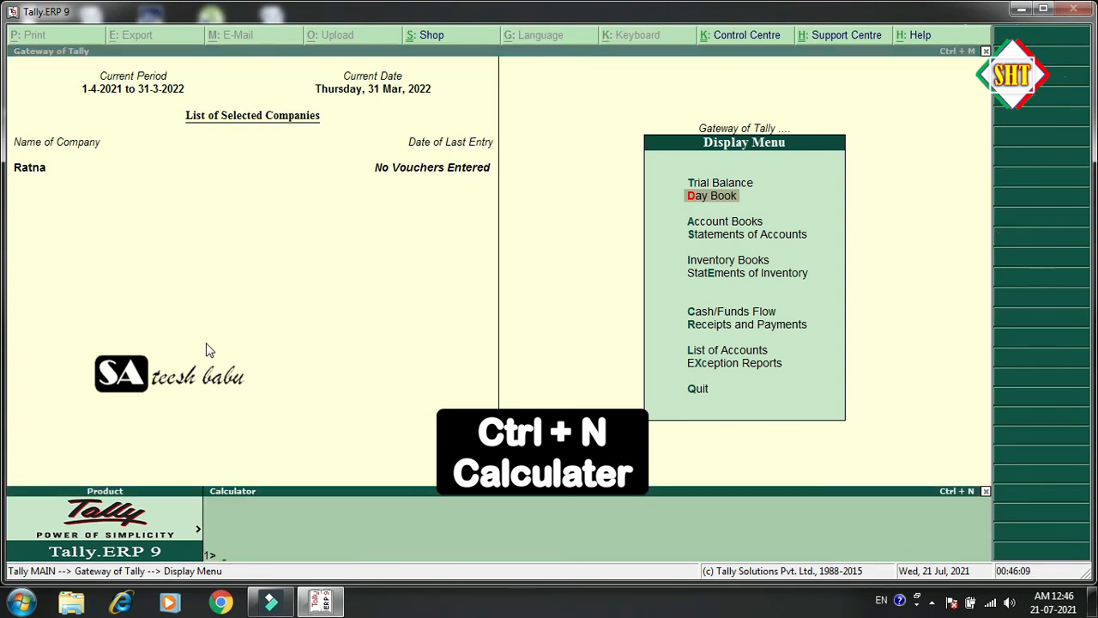
type("1")
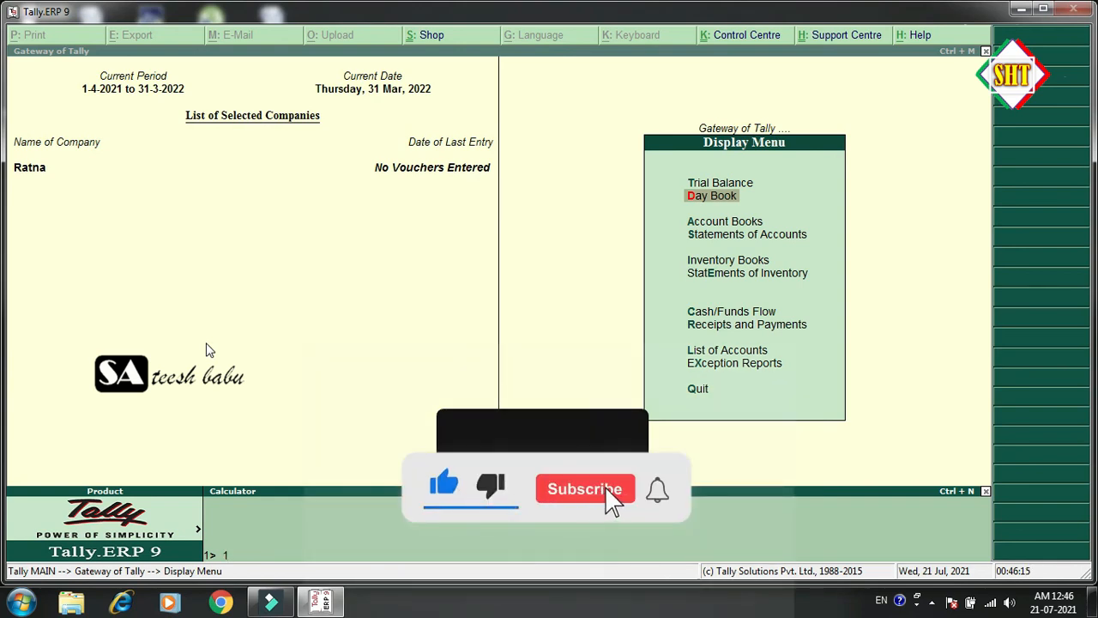
type("*2")
key("Return")
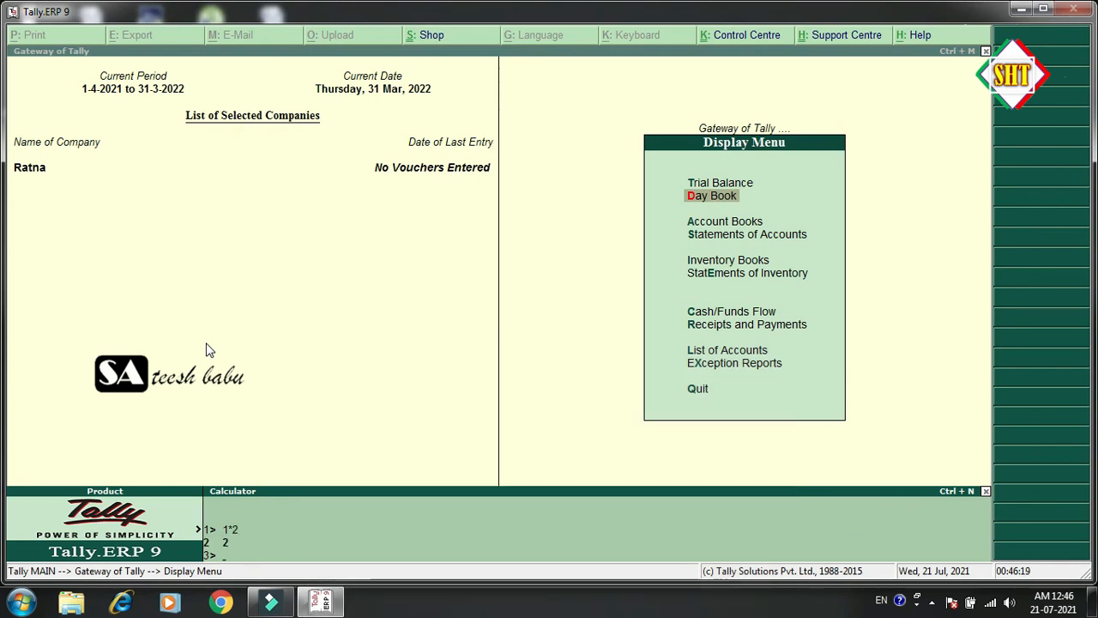